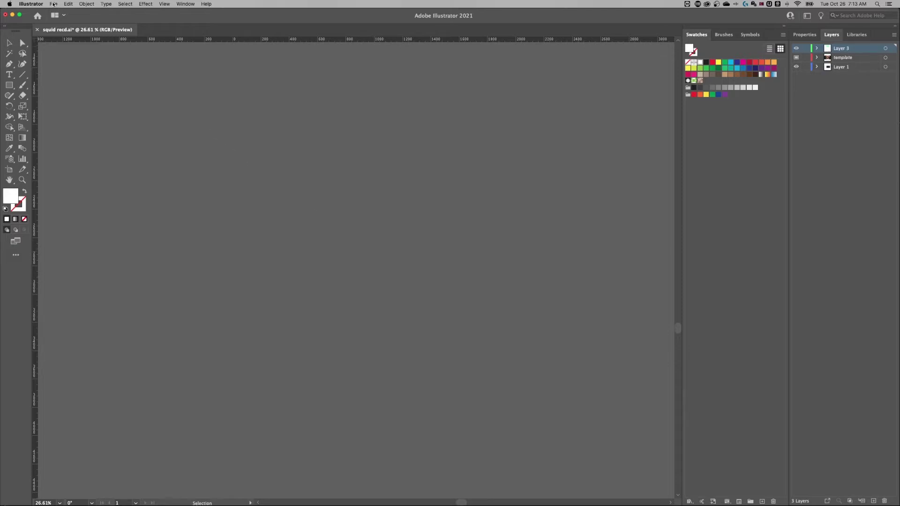
- Create a new document with Width and Height both set to 16000 px
click(61, 15)
click(529, 136)
text(16)
key(Tab)
text(1600)
click(559, 107)
click(539, 138)
click(613, 377)
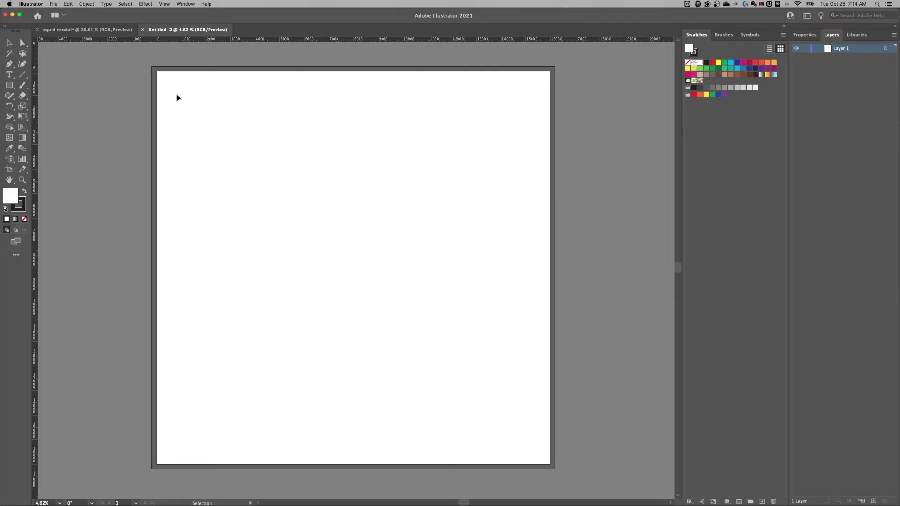
- Zoom in and out around the artboard corners to inspect the 16000 px canvas
key(z)
drag(146, 70, 254, 84)
drag(173, 85, 144, 80)
drag(556, 77, 647, 74)
mouse_move(445, 84)
mouse_down()
mouse_move(332, 105)
mouse_move(340, 109)
mouse_up()
- Switch the rulers to Millimeters and close the Untitled-2 document
right_click(195, 40)
click(213, 93)
click(143, 30)
key(ctrl+n)
- Set the new document's Width and Height to 20000 px and create it
drag(526, 135, 494, 135)
text(20)
key(Tab)
text(2)
key(Tab)
click(598, 374)
- Zoom far out on the 20000 px artboard to see its full extent and the canvas edge
scroll(474, 267, right, 3)
key(super+minus)
scroll(375, 234, left, 2)
key(v)
key(super+minus)
key(super+minus)
key(super+minus)
key(super+minus)
key(super+minus)
key(super+minus)
key(z)
drag(524, 100, 802, 97)
drag(478, 136, 386, 275)
key(v)
key(super+minus)
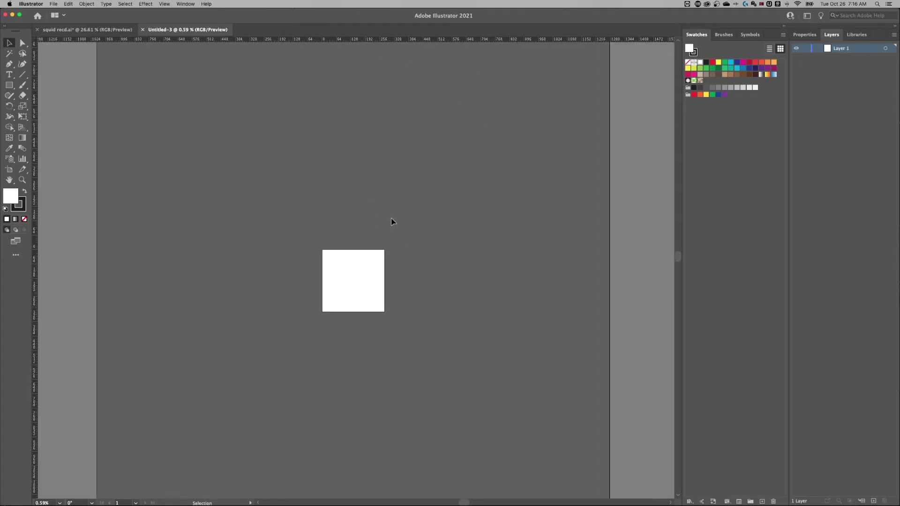
click(83, 29)
- In squid recd.ai, select Layer 1 and bring the Squid Game artwork into view
click(864, 60)
click(849, 51)
click(842, 69)
key(ctrl+minus)
key(ctrl+minus)
key(ctrl+minus)
scroll(422, 141, up, 4)
key(ctrl+plus)
key(ctrl+plus)
drag(480, 125, 480, 285)
- Select the artwork on the template layer and Layer 3, covering every layer
click(855, 51)
click(856, 68)
click(853, 50)
click(853, 60)
click(886, 49)
shift+click(886, 67)
click(68, 4)
- Copy the selected artwork and switch to Untitled-3, checking the Layers panel options
click(84, 41)
click(165, 31)
click(893, 37)
click(521, 203)
- Paste the artwork into Untitled-3, dismiss the error, and use Paste in Front
key(super+v)
click(87, 5)
click(534, 272)
click(119, 49)
- Zoom in on the pasted artwork and select Layer 3, then Layer 1
key(z)
drag(353, 277, 641, 265)
key(v)
click(859, 52)
click(858, 66)
click(855, 51)
click(853, 66)
- Undo the paste, paste the artwork again onto Layer 1, and deselect it
key(ctrl+z)
click(894, 35)
click(842, 198)
key(ctrl+v)
click(817, 49)
click(817, 48)
click(547, 122)
click(458, 143)
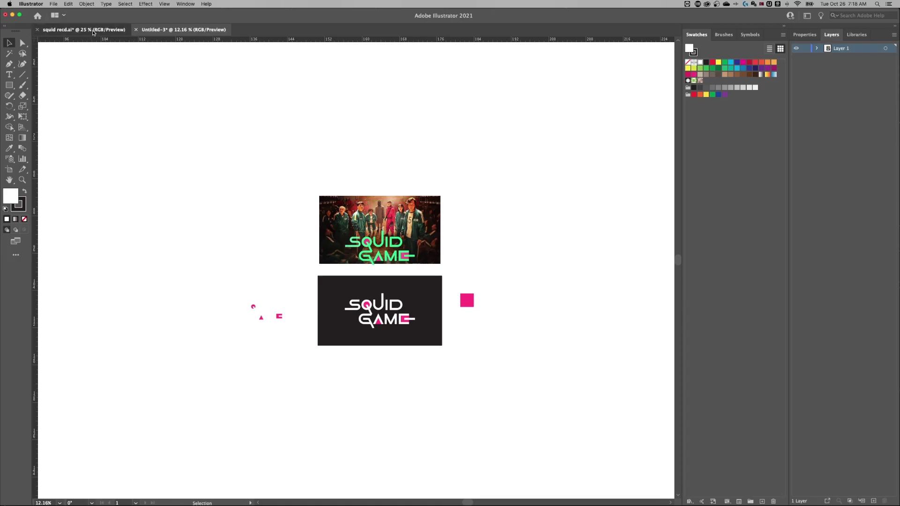